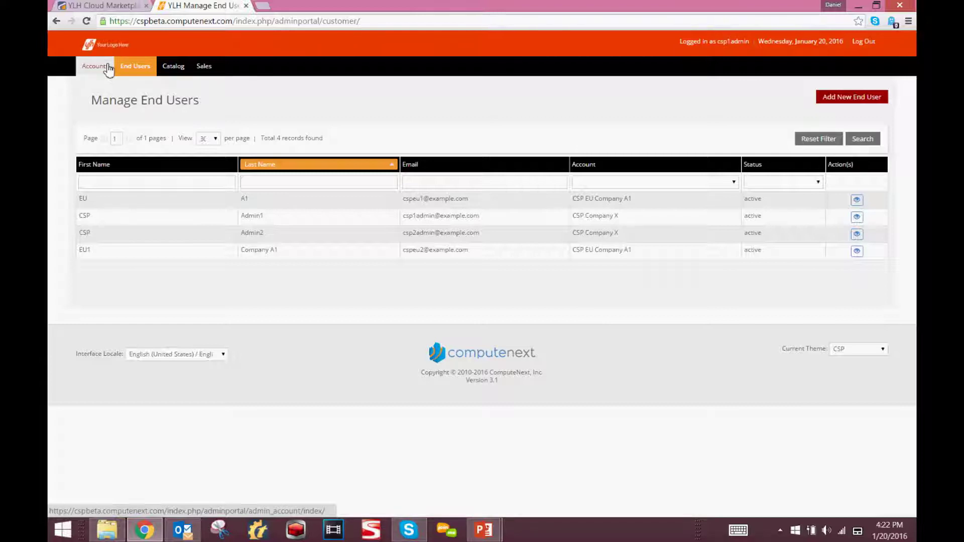
Review the CSP EU Company A1 account overview and its workloads, and return to the accounts list
{"action": "left_click", "coordinate": [108, 69]}
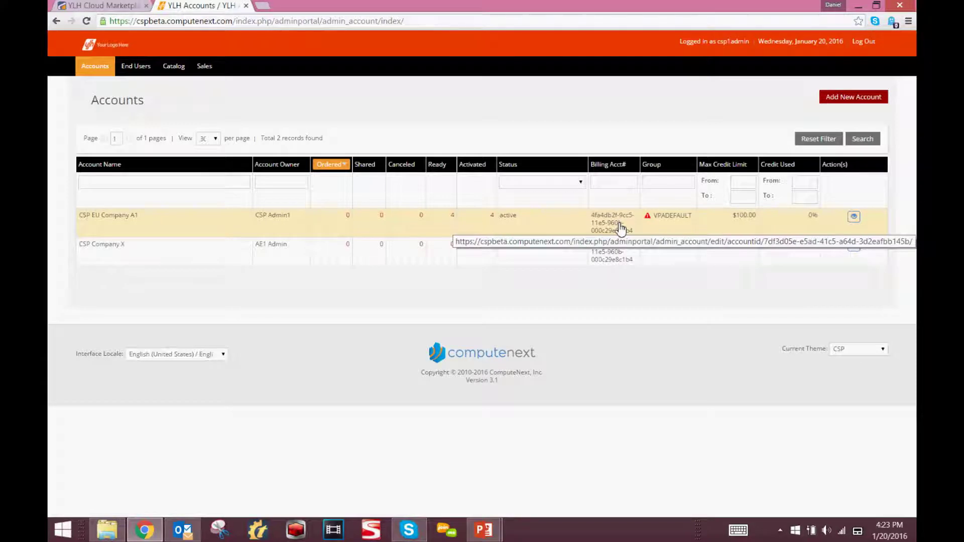
{"action": "left_click", "coordinate": [854, 218]}
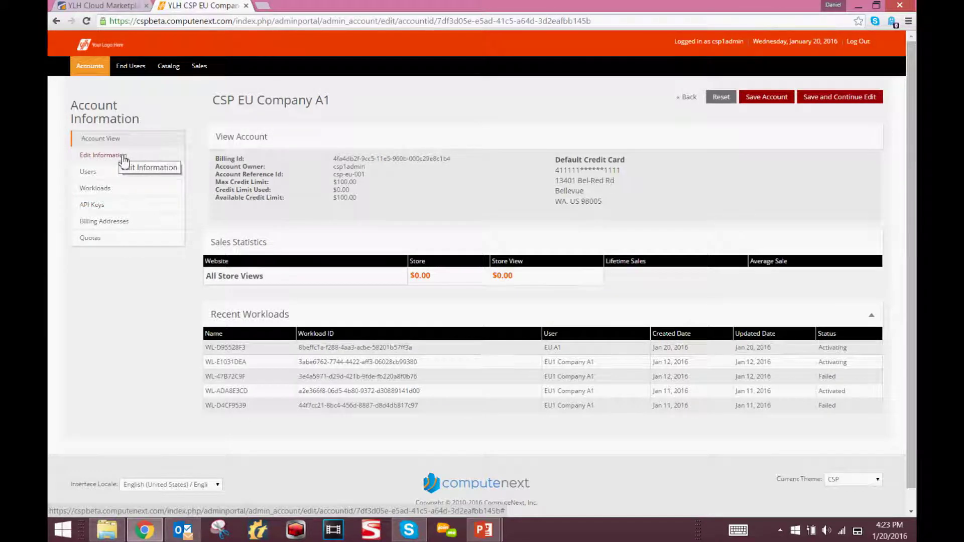
{"action": "left_click", "coordinate": [114, 191]}
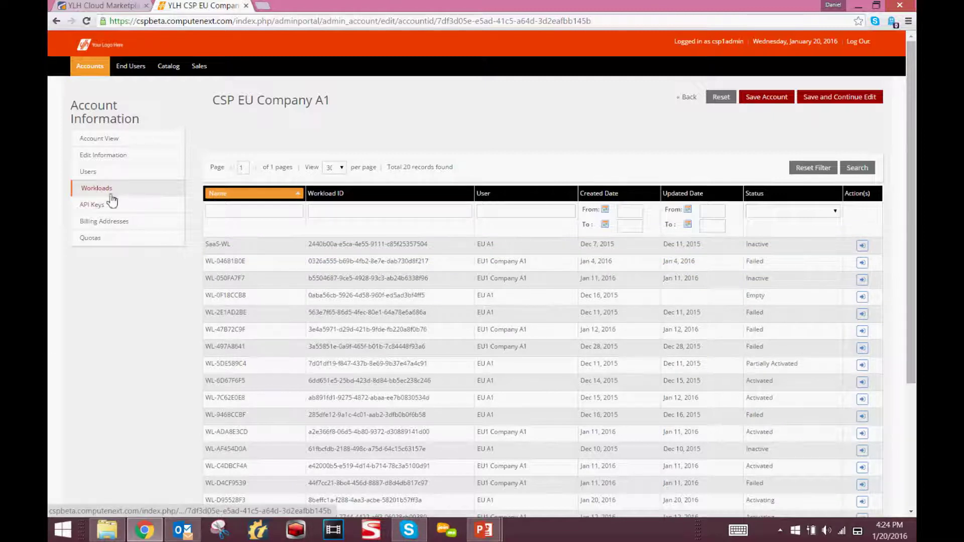
{"action": "left_click", "coordinate": [108, 143]}
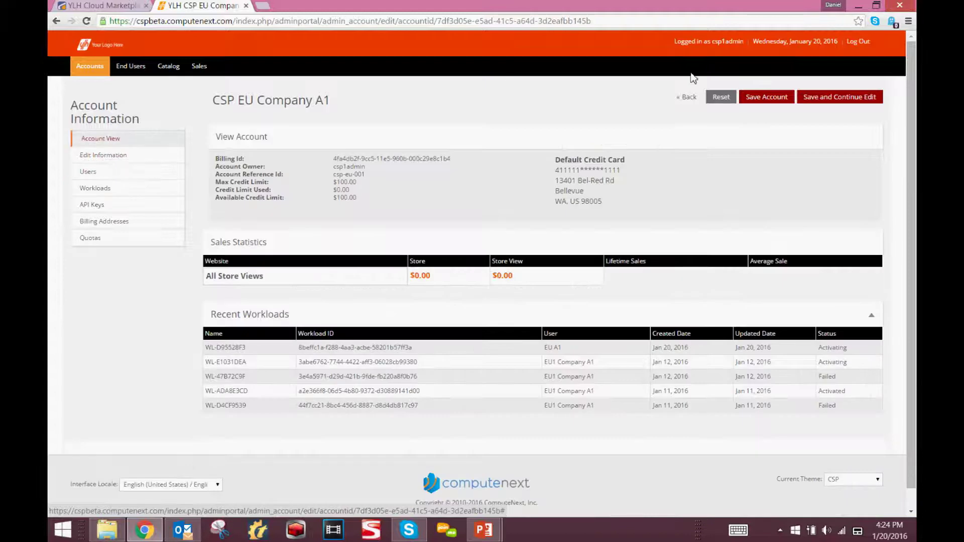
{"action": "left_click", "coordinate": [690, 98]}
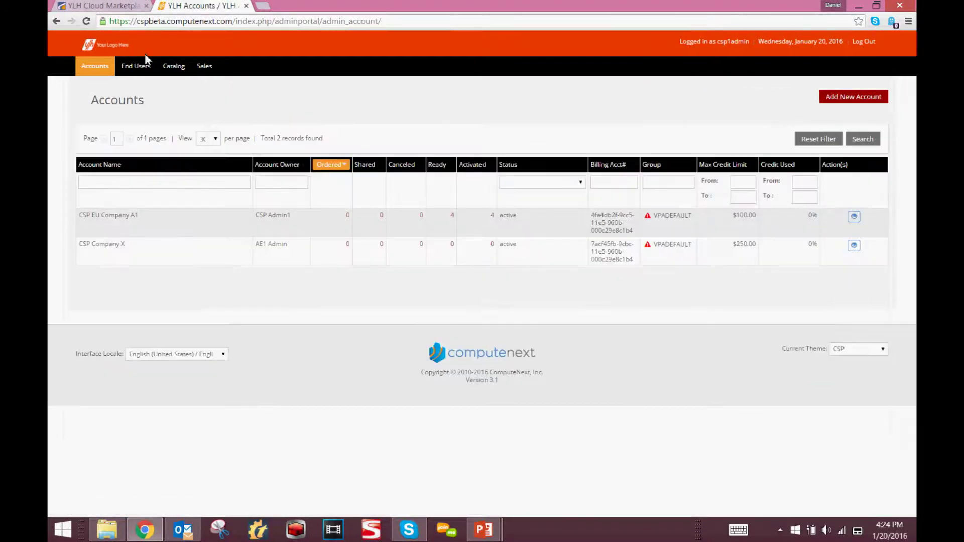
View the end user information of EU A1 from the end user list and return to the list
{"action": "mouse_move", "coordinate": [142, 68]}
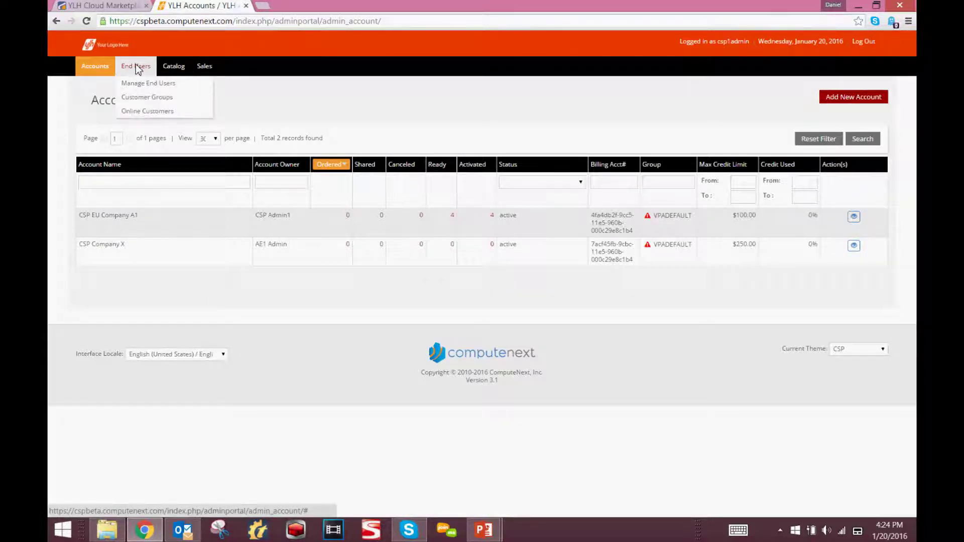
{"action": "left_click", "coordinate": [190, 86]}
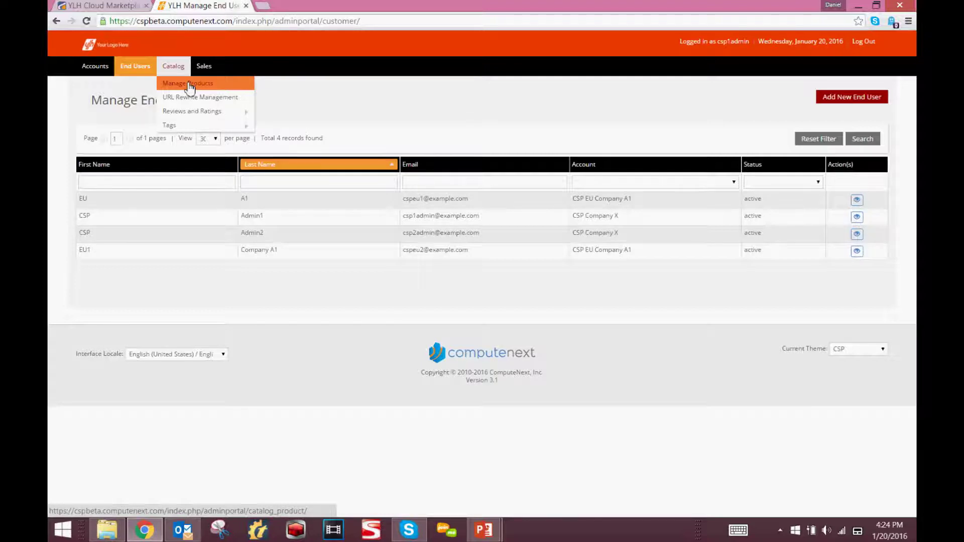
{"action": "left_click", "coordinate": [856, 200]}
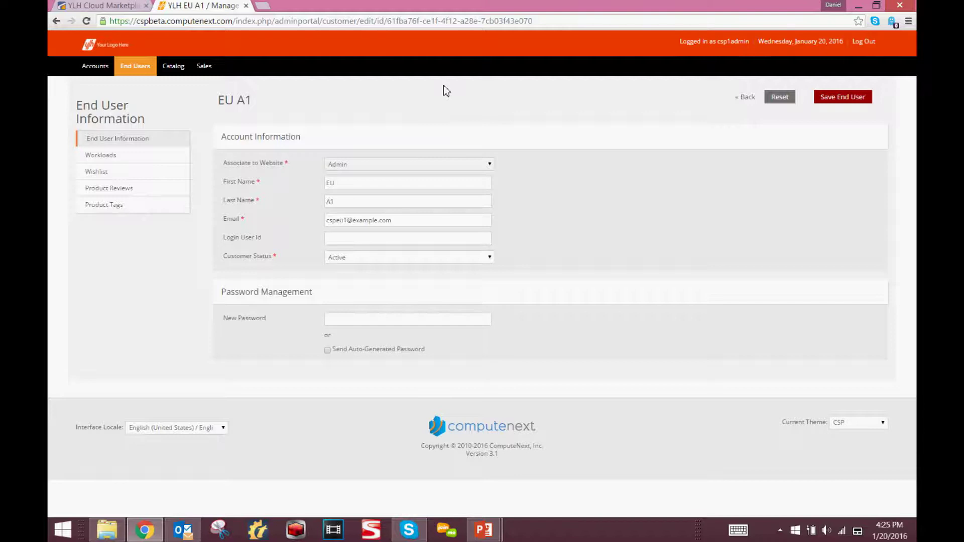
{"action": "left_click", "coordinate": [753, 101]}
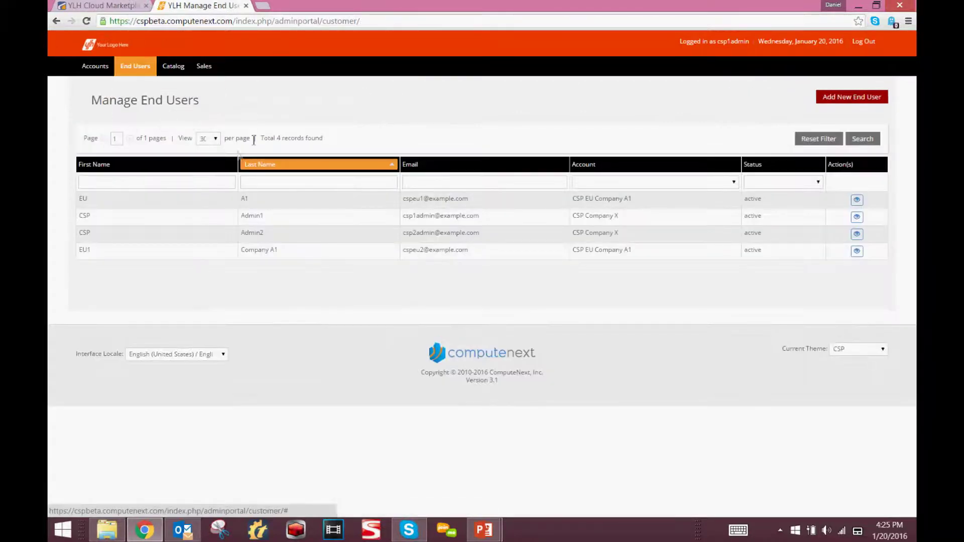
Look through the catalog's product list, including names, categories, SKUs and prices
{"action": "mouse_move", "coordinate": [184, 76]}
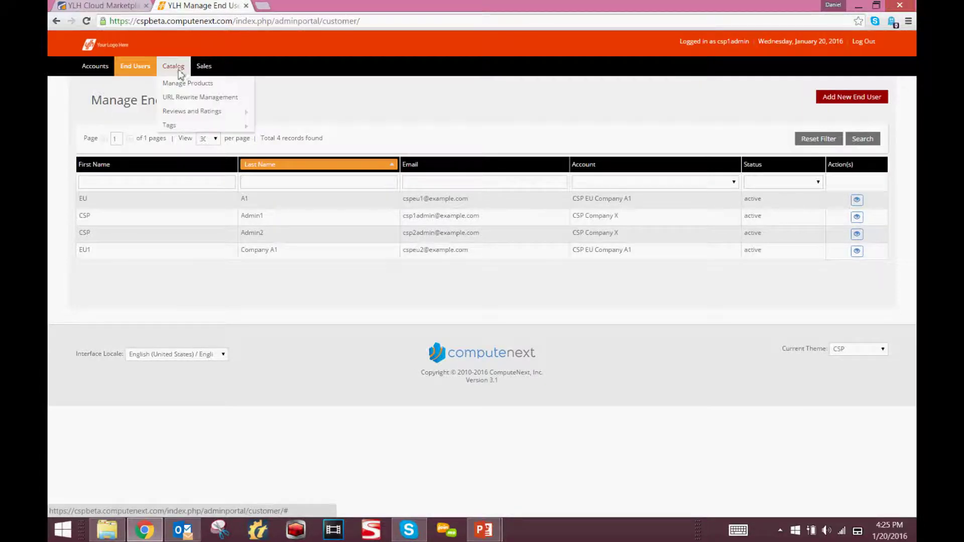
{"action": "left_click", "coordinate": [186, 85]}
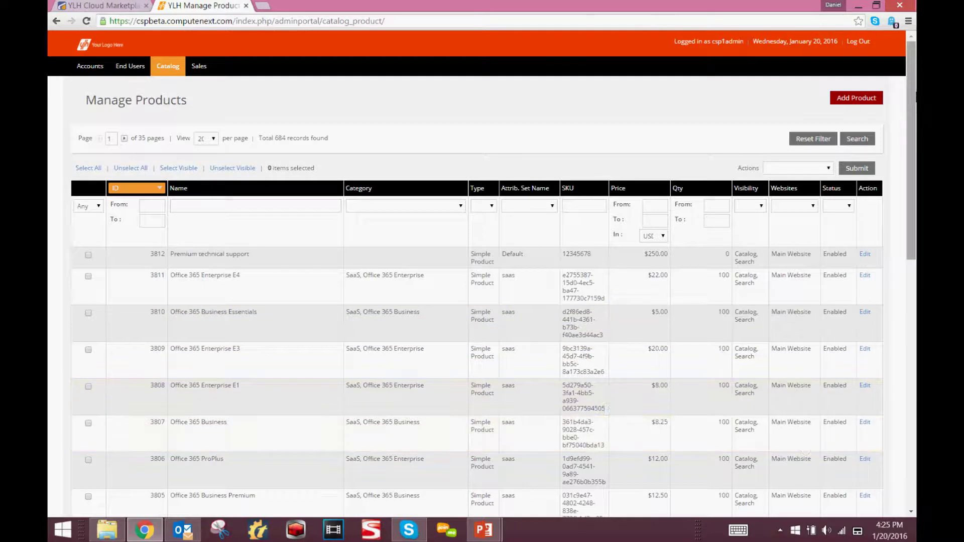
{"action": "left_click_drag", "start_coordinate": [914, 115], "coordinate": [915, 165]}
{"action": "left_click_drag", "start_coordinate": [913, 201], "coordinate": [912, 203]}
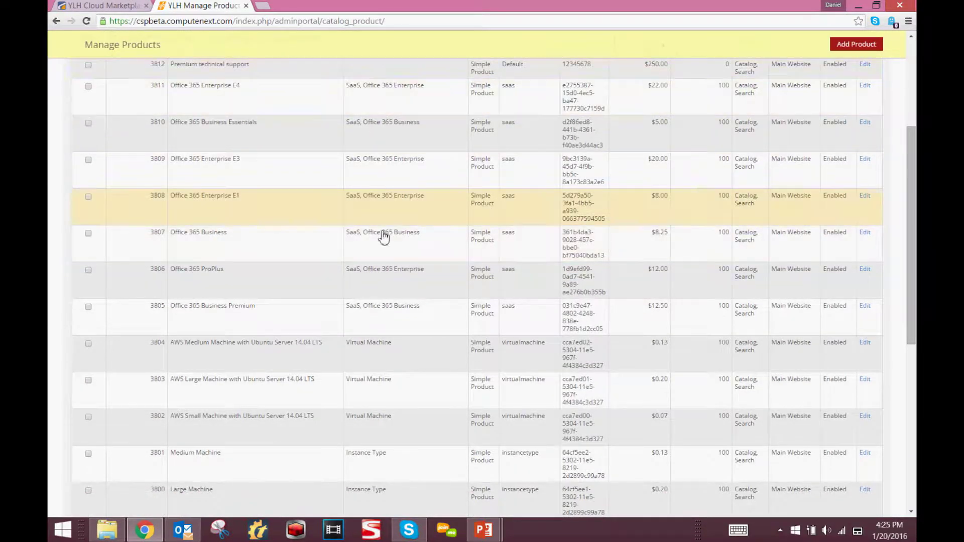
{"action": "left_click_drag", "start_coordinate": [913, 213], "coordinate": [911, 171]}
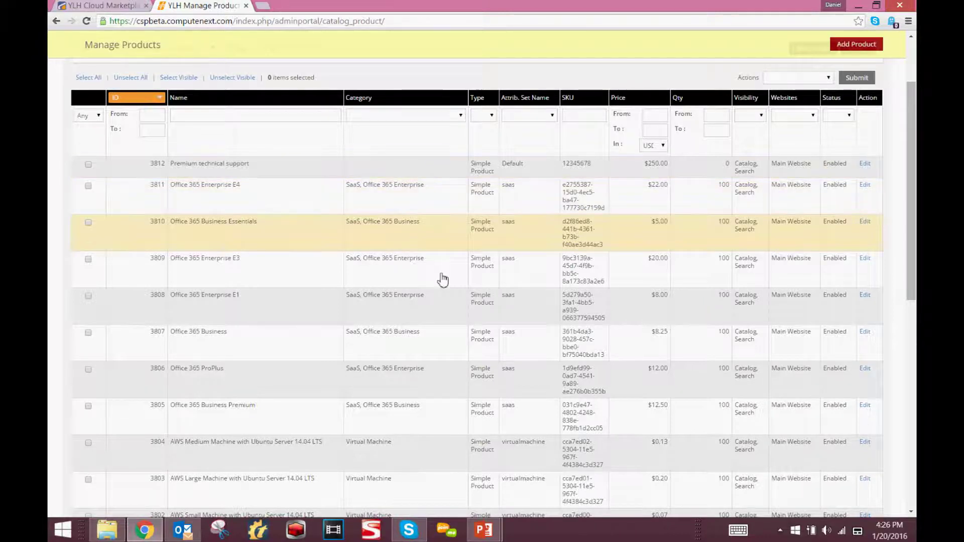
{"action": "scroll", "coordinate": [547, 302], "scroll_direction": "up", "scroll_amount": 2}
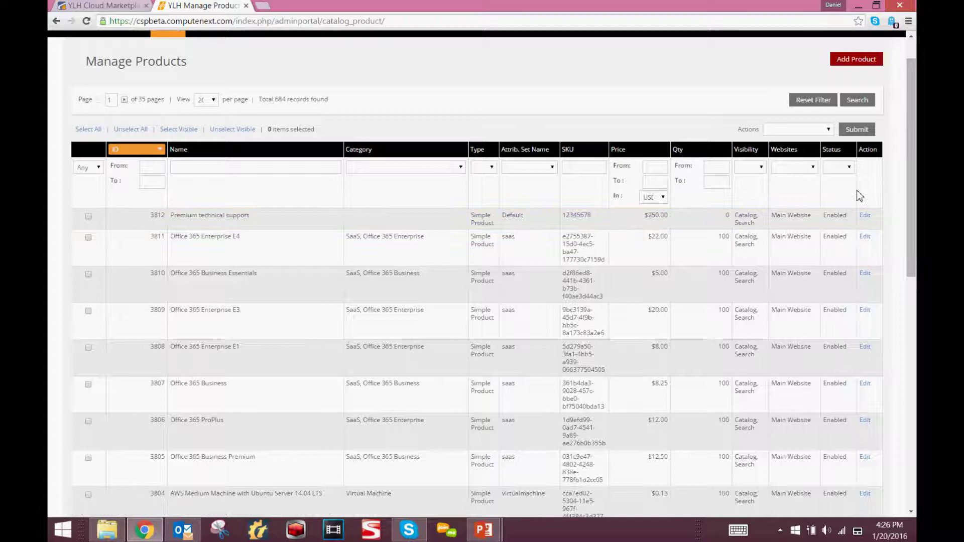
{"action": "scroll", "coordinate": [691, 143], "scroll_direction": "up", "scroll_amount": 2}
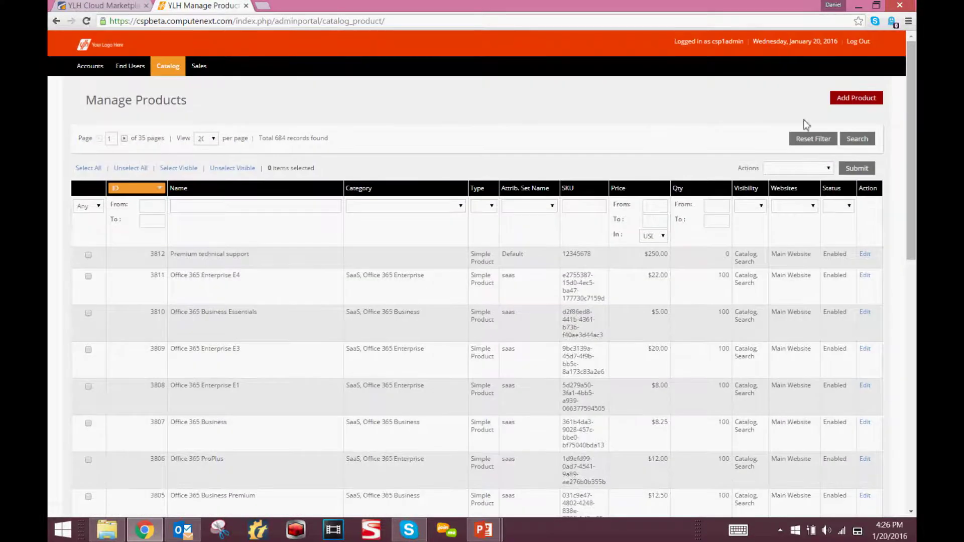
Start a new catalog product with the Default attribute set and the Simple Product type
{"action": "left_click", "coordinate": [862, 98]}
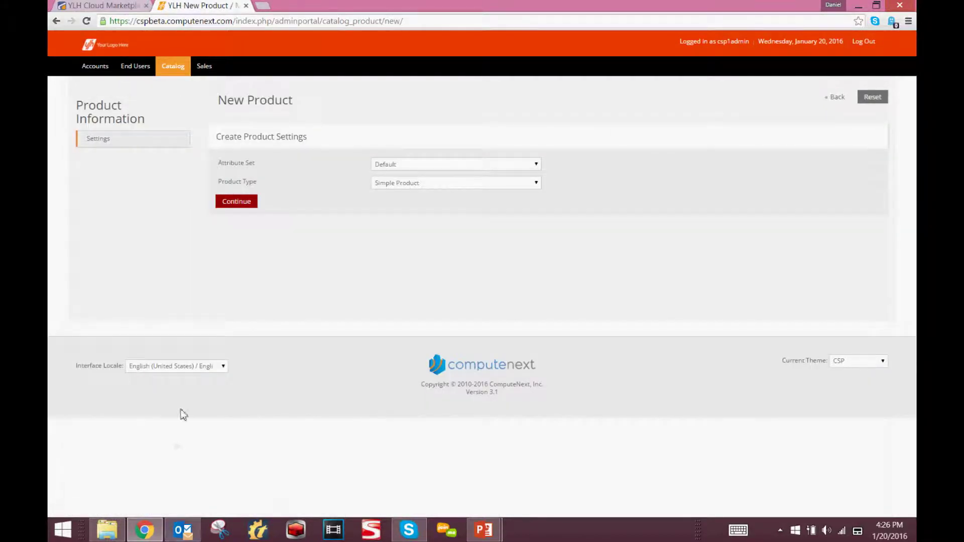
{"action": "left_click", "coordinate": [422, 165]}
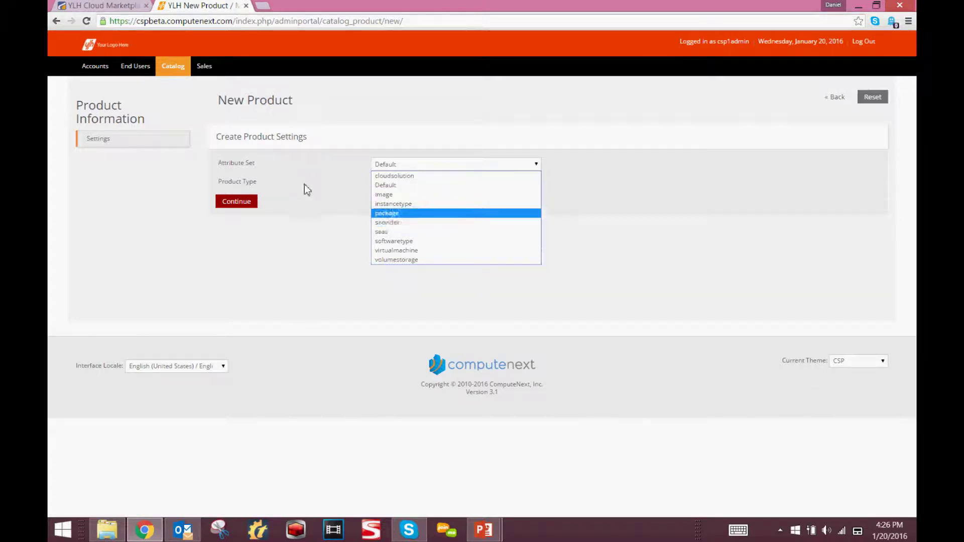
{"action": "left_click", "coordinate": [305, 185]}
{"action": "left_click", "coordinate": [424, 186]}
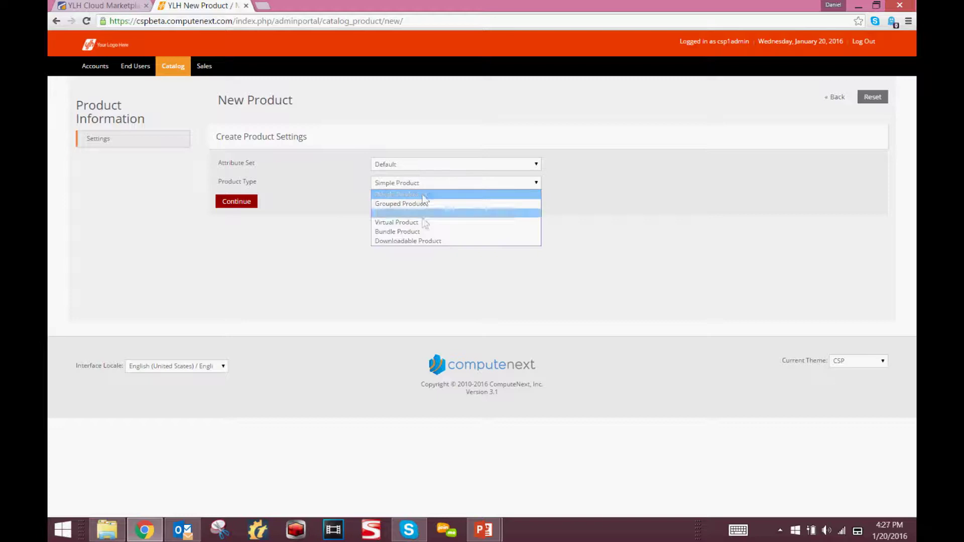
{"action": "left_click", "coordinate": [603, 219]}
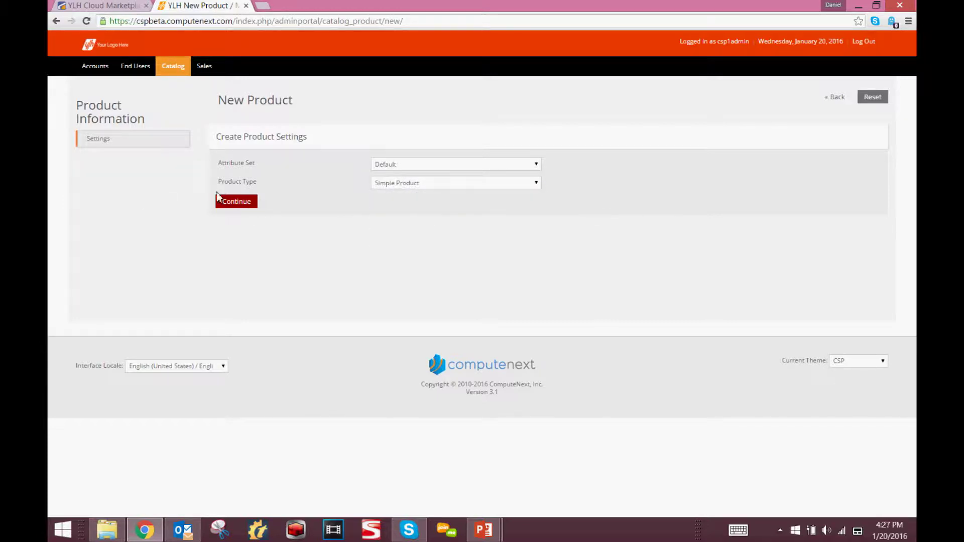
{"action": "left_click", "coordinate": [241, 204]}
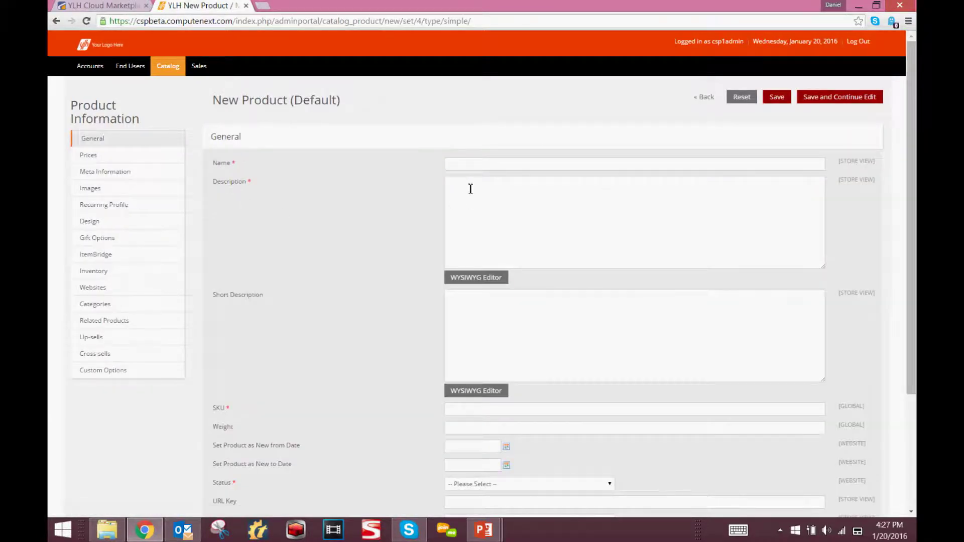
Name the new product "Professional Service - Premium Support" and set its SKU to 12345678
{"action": "left_click", "coordinate": [589, 161]}
{"action": "type", "text": "Professional Service - Premium Support"}
{"action": "left_click", "coordinate": [479, 414]}
{"action": "type", "text": "123"}
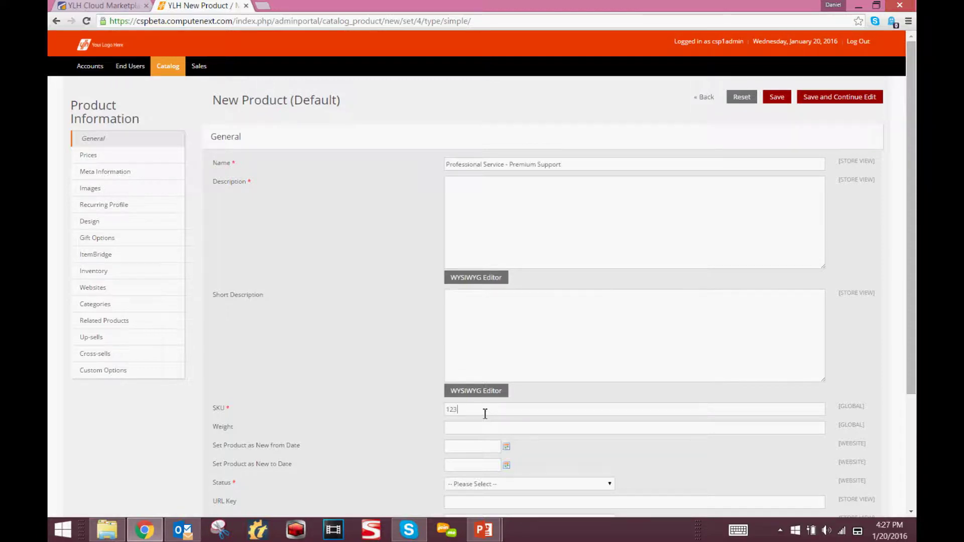
{"action": "type", "text": "45678"}
{"action": "key", "text": "Tab"}
{"action": "scroll", "coordinate": [408, 443], "scroll_direction": "down", "scroll_amount": 2}
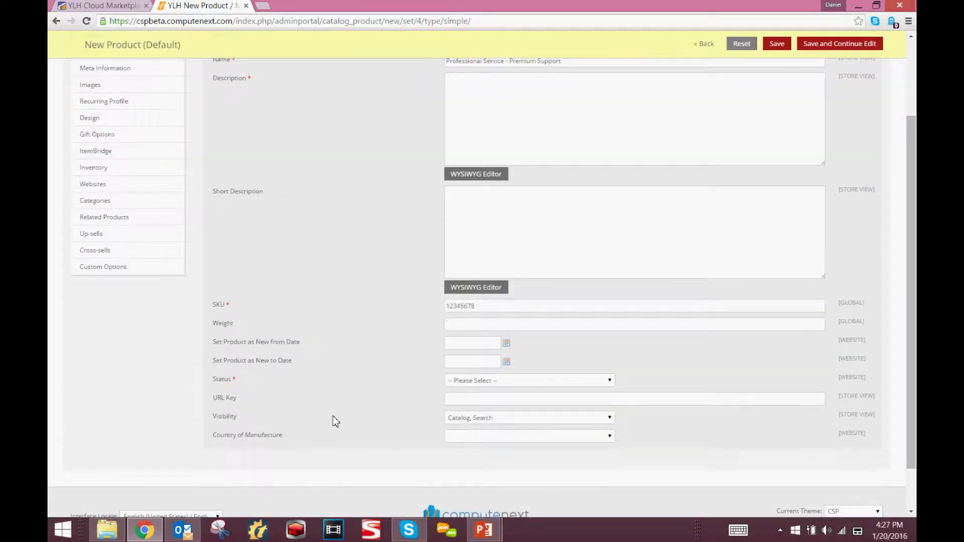
{"action": "scroll", "coordinate": [326, 291], "scroll_direction": "up", "scroll_amount": 2}
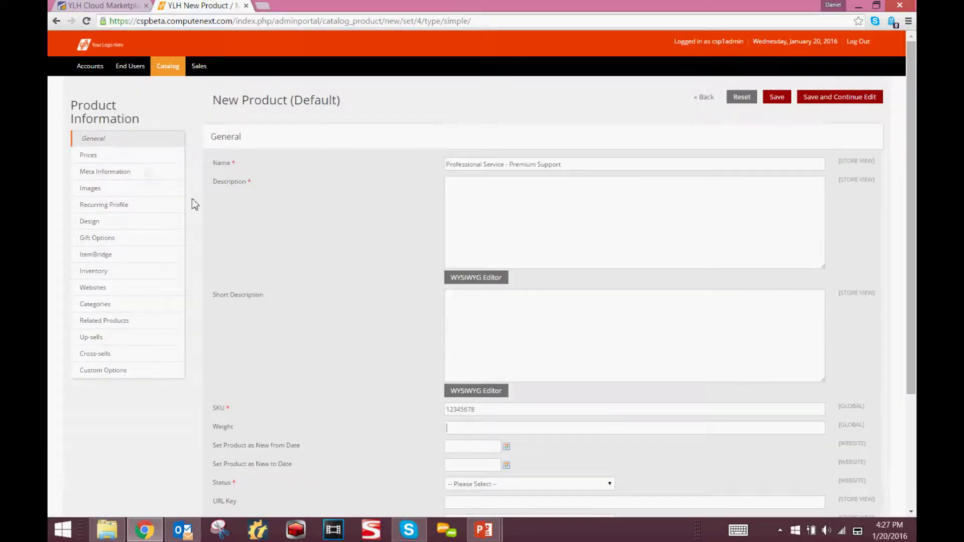
Set the new product's price to 250 USD and its special price to 150 USD
{"action": "left_click", "coordinate": [104, 157]}
{"action": "left_click", "coordinate": [497, 167]}
{"action": "type", "text": "250"}
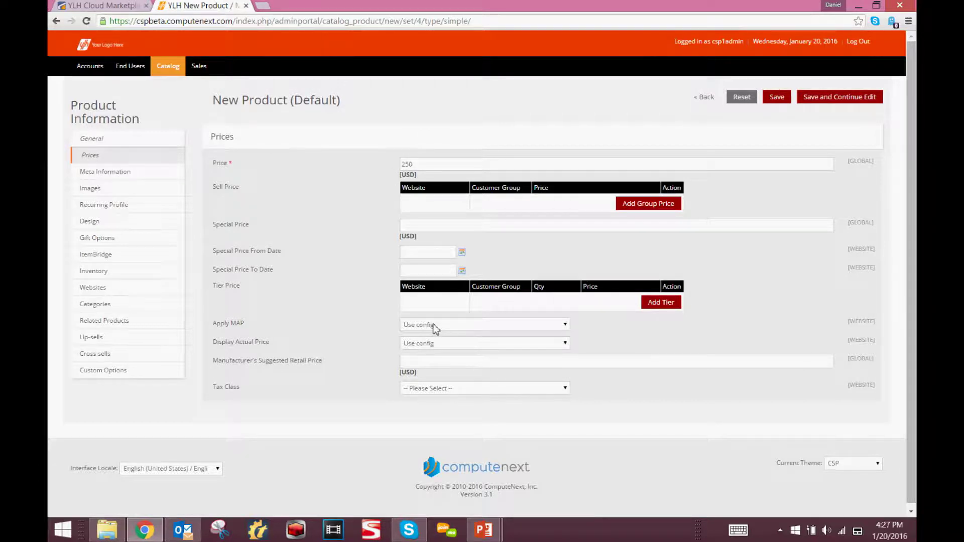
{"action": "left_click", "coordinate": [441, 232]}
{"action": "type", "text": "150"}
Set the special price period from 01/20/2016 to 01/31/2016, and return to the product list without saving the product
{"action": "left_click", "coordinate": [428, 254]}
{"action": "left_click", "coordinate": [462, 252]}
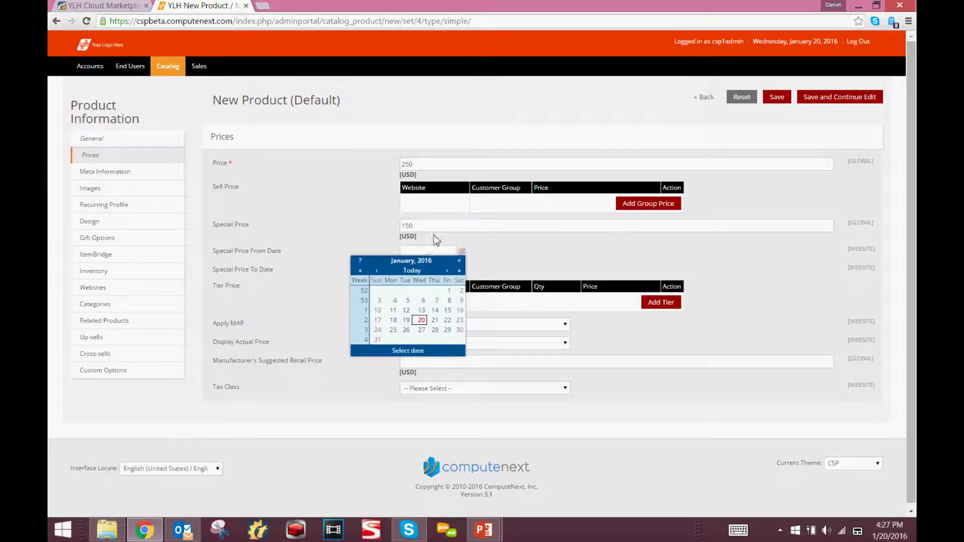
{"action": "left_click", "coordinate": [421, 321]}
{"action": "left_click", "coordinate": [462, 271]}
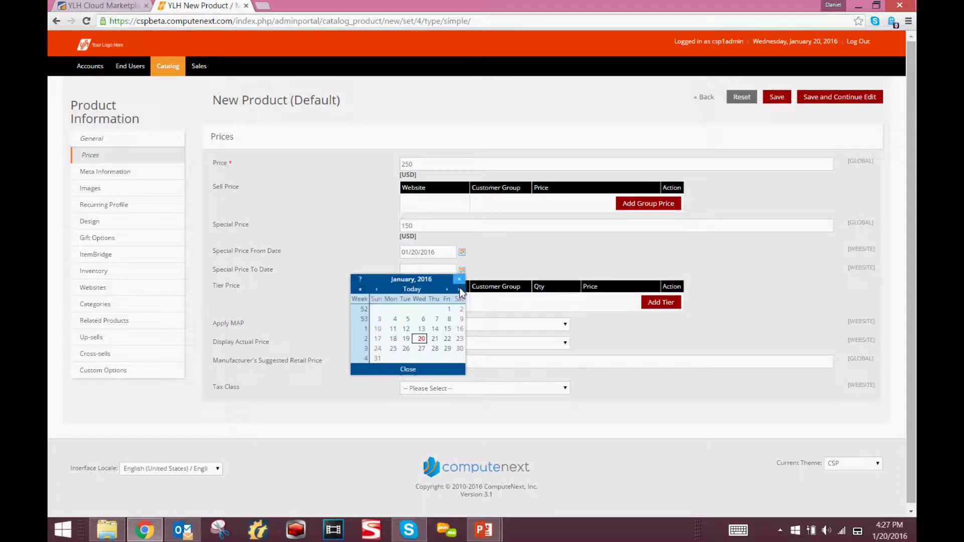
{"action": "left_click", "coordinate": [377, 357]}
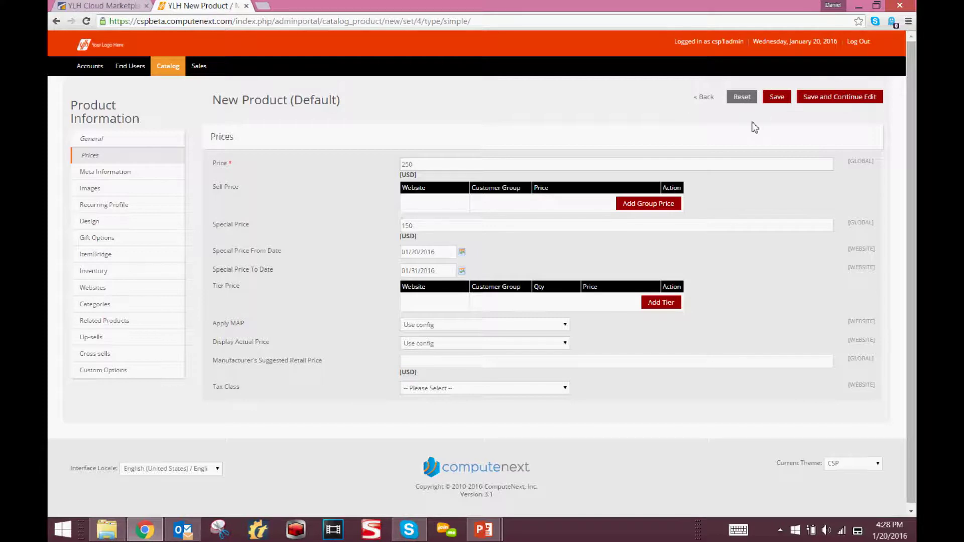
{"action": "left_click", "coordinate": [703, 99]}
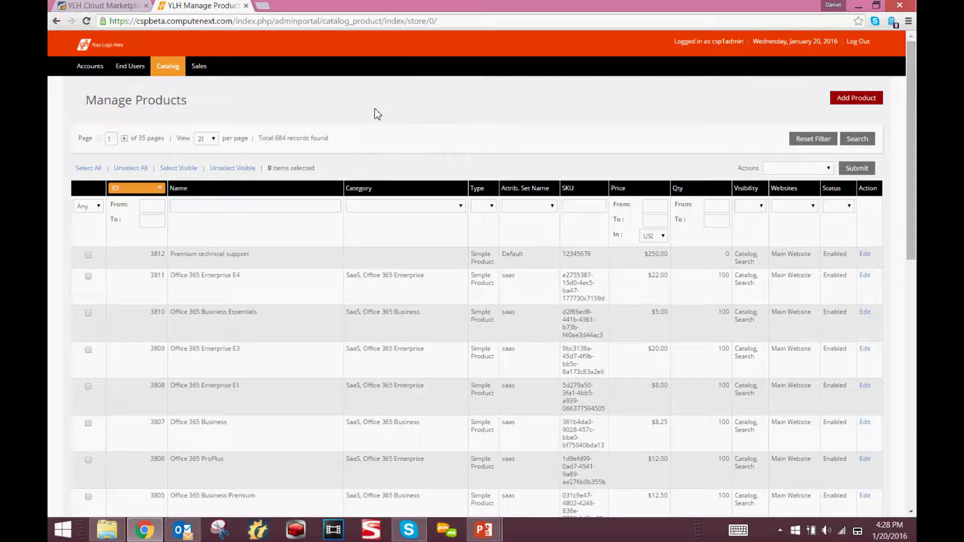
Open the CN Invoices list under sales and examine the invoice dates, accounts and amounts
{"action": "mouse_move", "coordinate": [209, 74]}
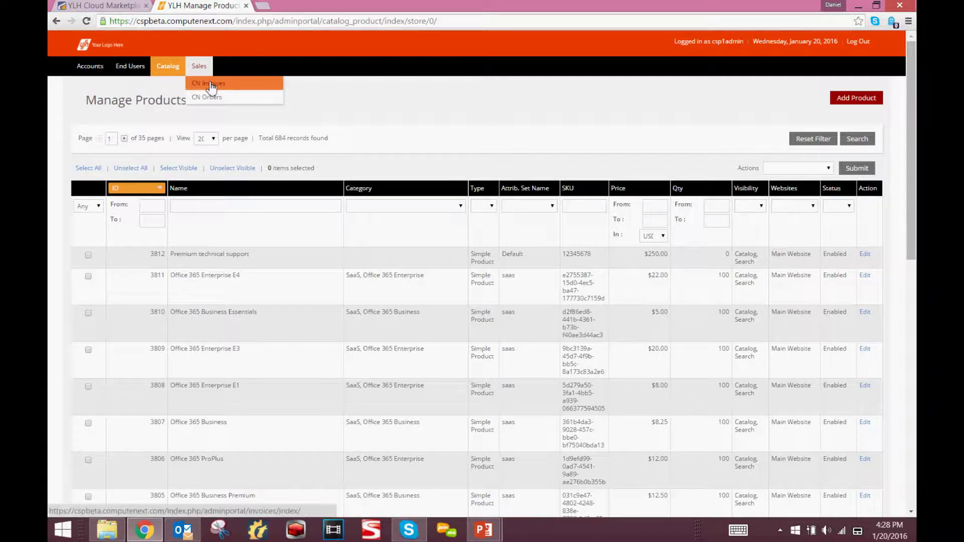
{"action": "left_click", "coordinate": [211, 86]}
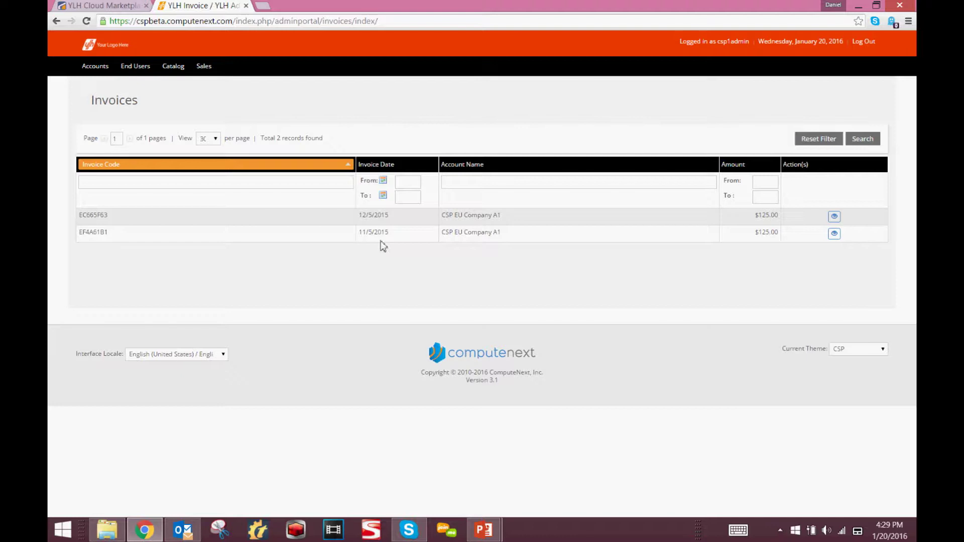
{"action": "triple_click", "coordinate": [773, 232]}
{"action": "left_click", "coordinate": [786, 263]}
Switch the interface locale to German (Germany) and check the account name in the invoice list
{"action": "left_click", "coordinate": [222, 358]}
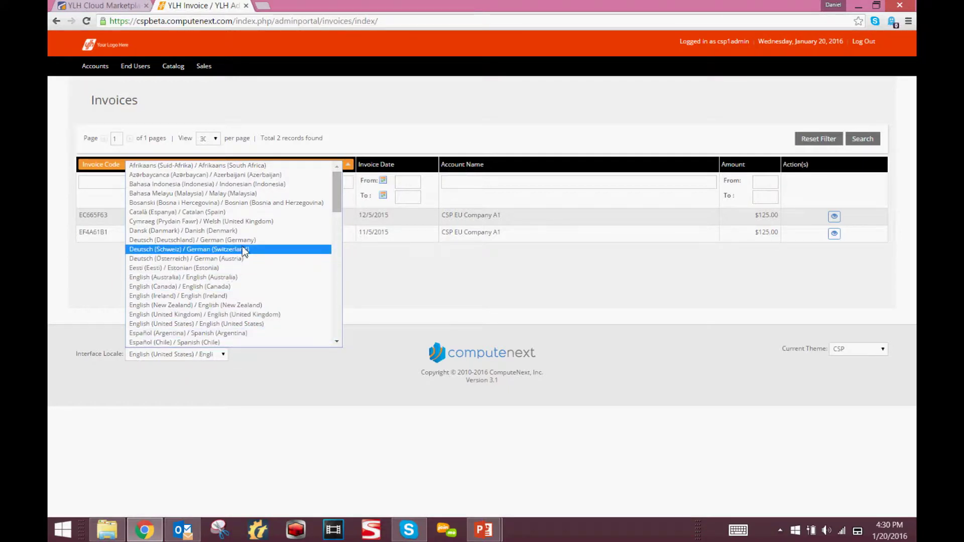
{"action": "left_click", "coordinate": [222, 241]}
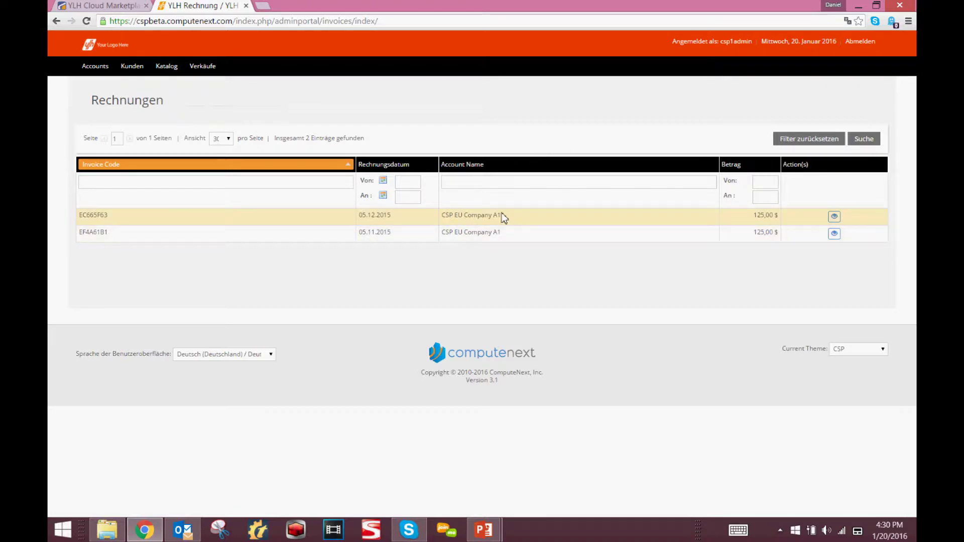
{"action": "left_click_drag", "start_coordinate": [507, 221], "coordinate": [442, 216]}
{"action": "left_click", "coordinate": [498, 262]}
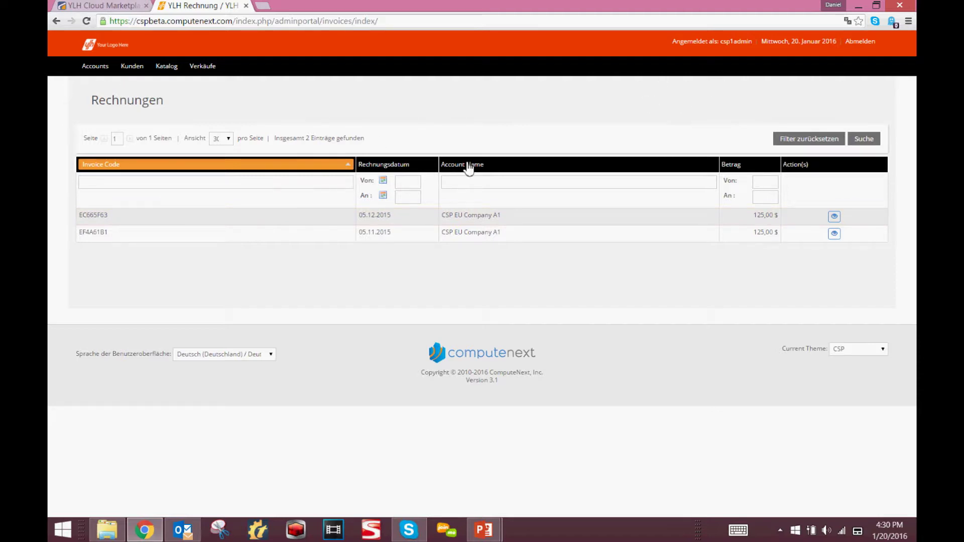
Switch the interface locale of the admin portal back to English (United States)
{"action": "mouse_move", "coordinate": [210, 72]}
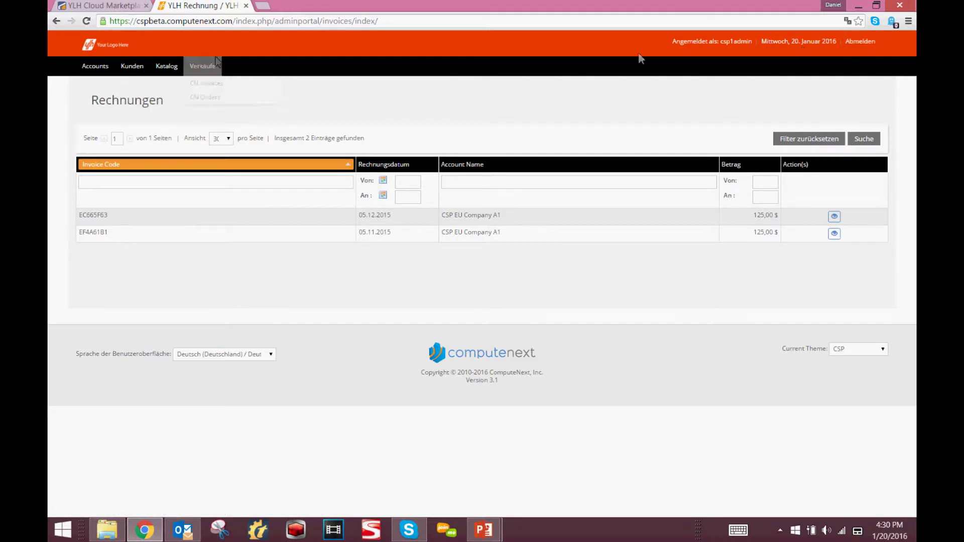
{"action": "left_click", "coordinate": [271, 355]}
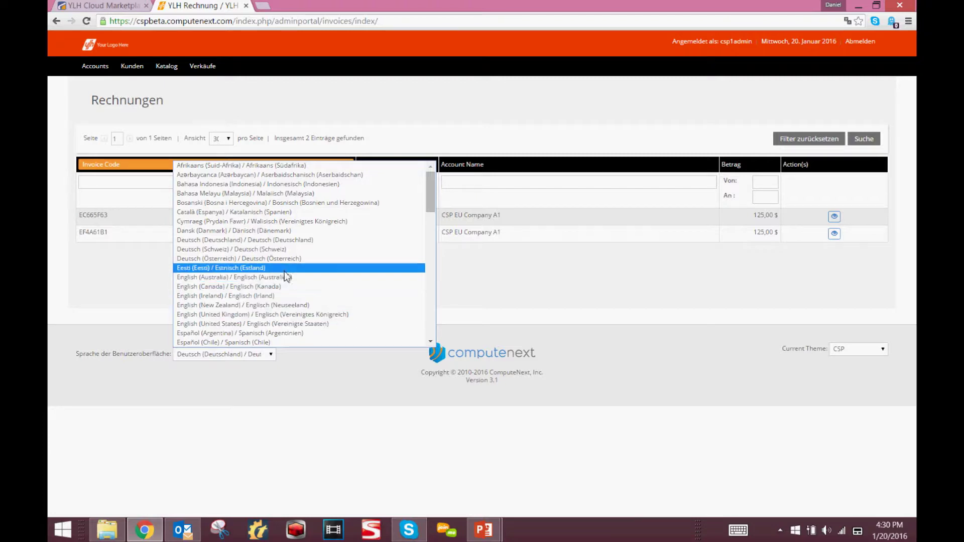
{"action": "left_click", "coordinate": [289, 327]}
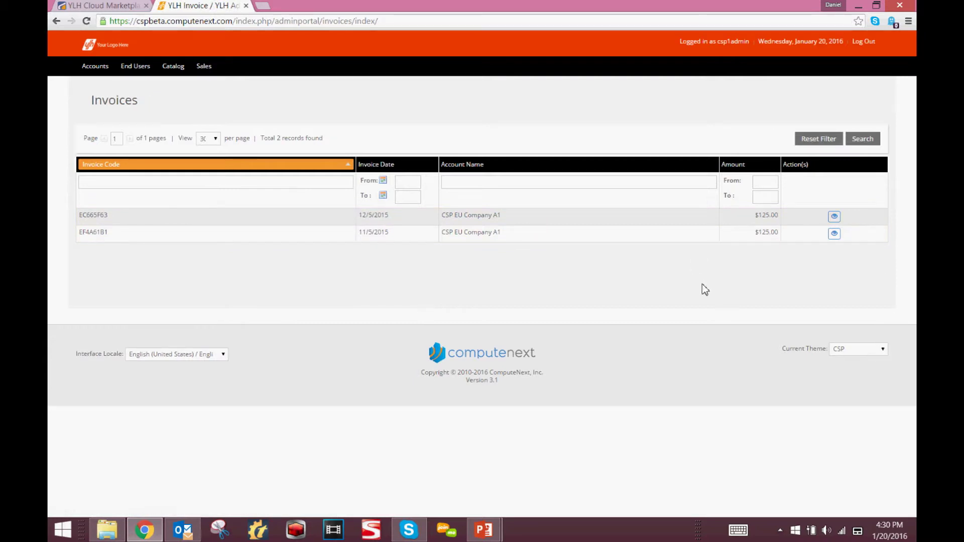
Try the Zones theme on the portal's invoice list, and restore the CSP theme
{"action": "left_click", "coordinate": [882, 349]}
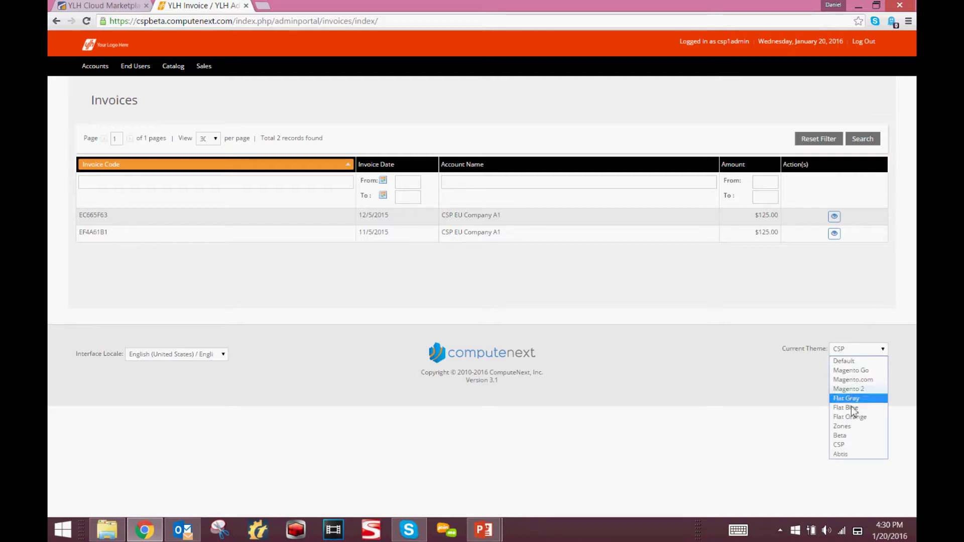
{"action": "left_click", "coordinate": [876, 427]}
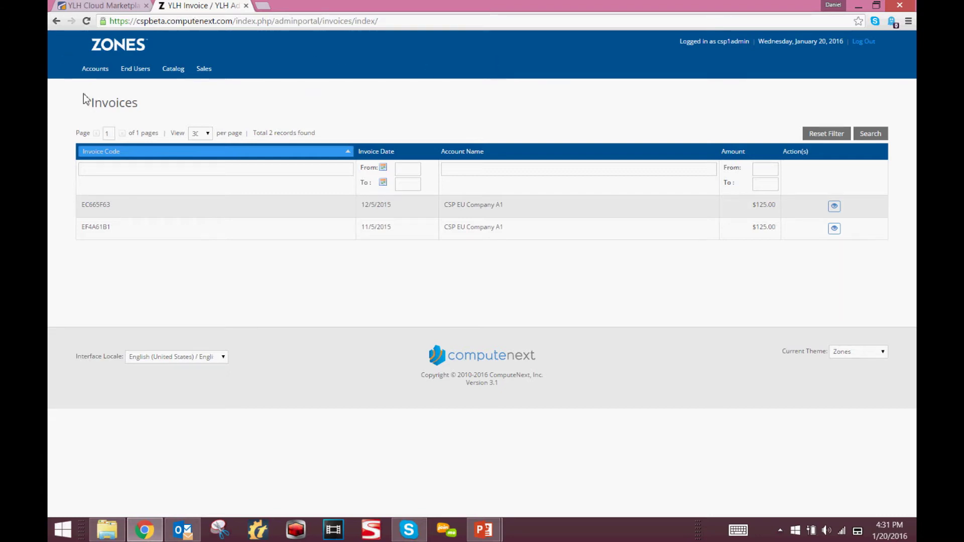
{"action": "mouse_move", "coordinate": [896, 447]}
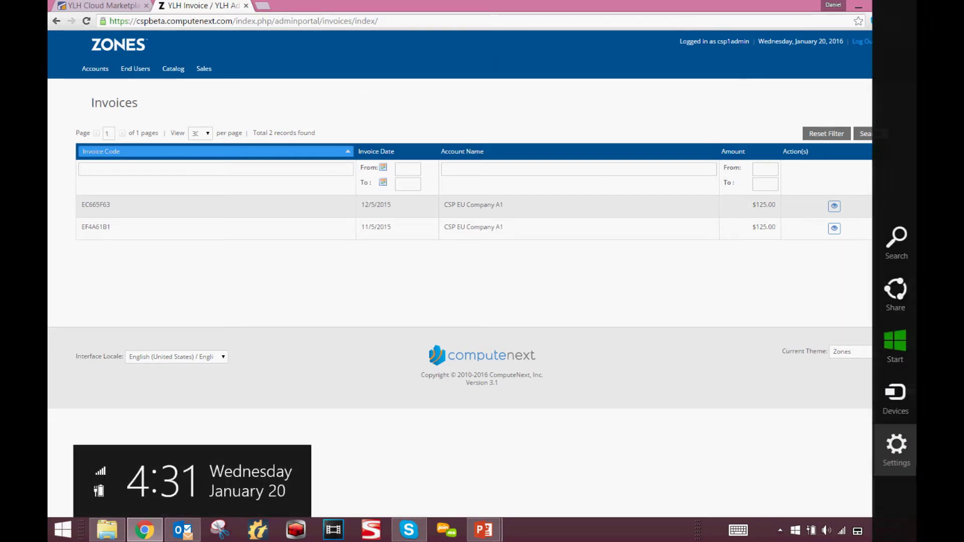
{"action": "left_click", "coordinate": [863, 352]}
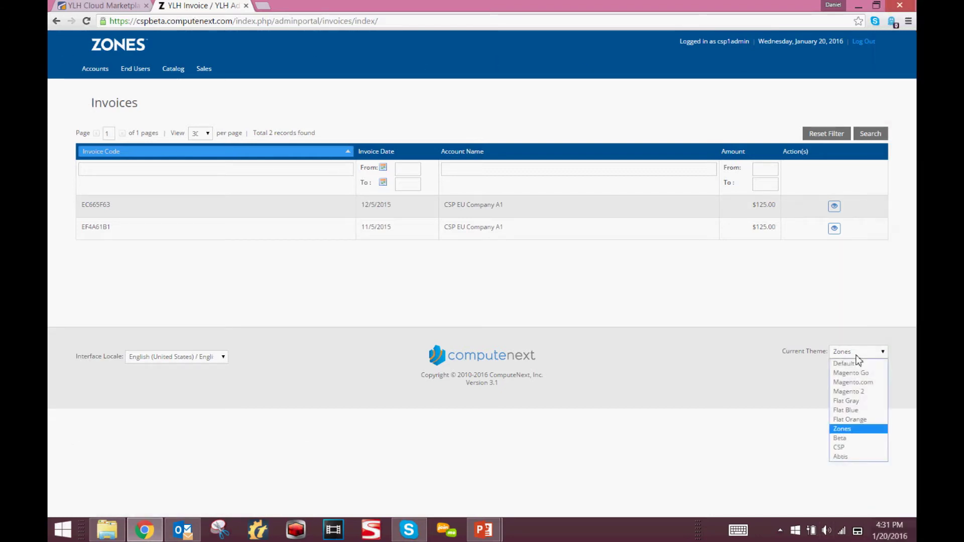
{"action": "left_click", "coordinate": [855, 447]}
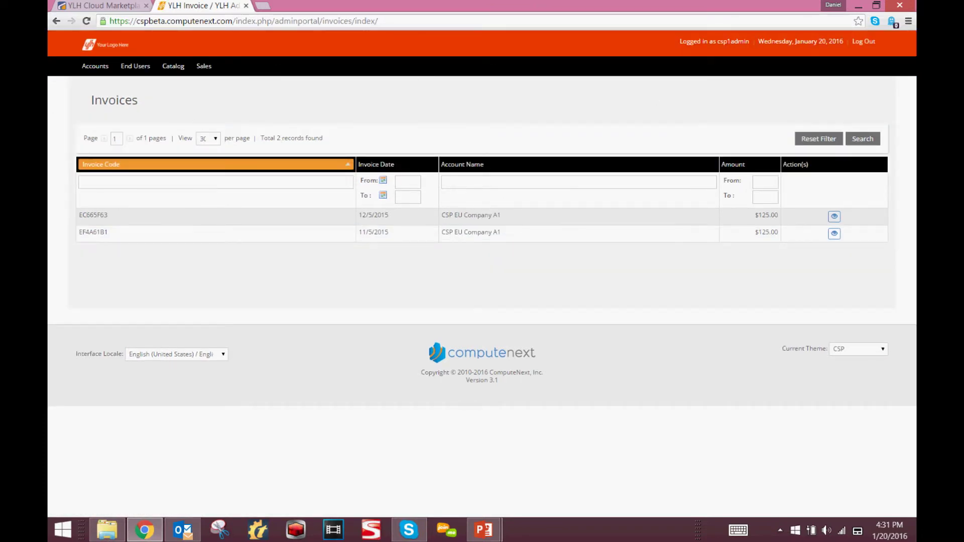
Change the portal theme to Flat Gray, and switch to the PowerPoint slide show with the global sales office contacts
{"action": "mouse_move", "coordinate": [912, 320]}
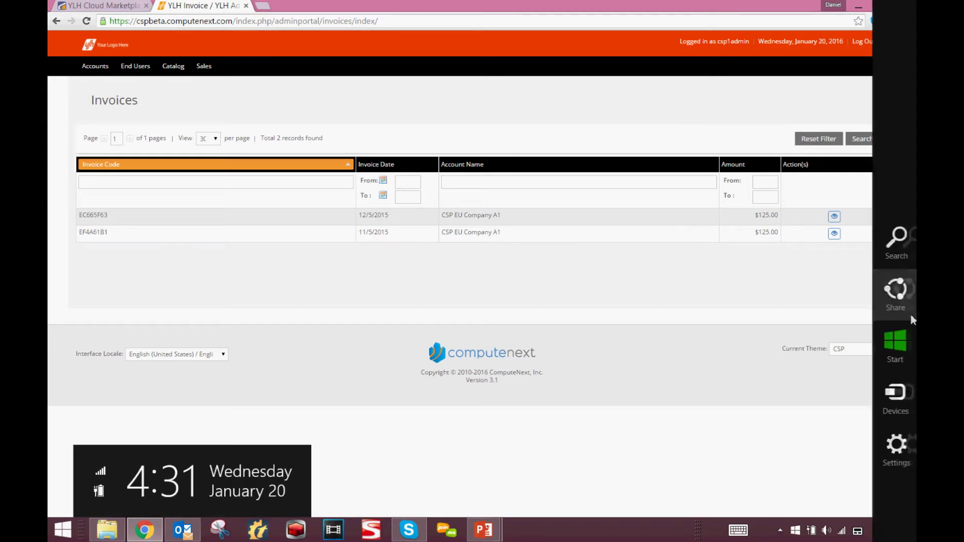
{"action": "left_click", "coordinate": [849, 352]}
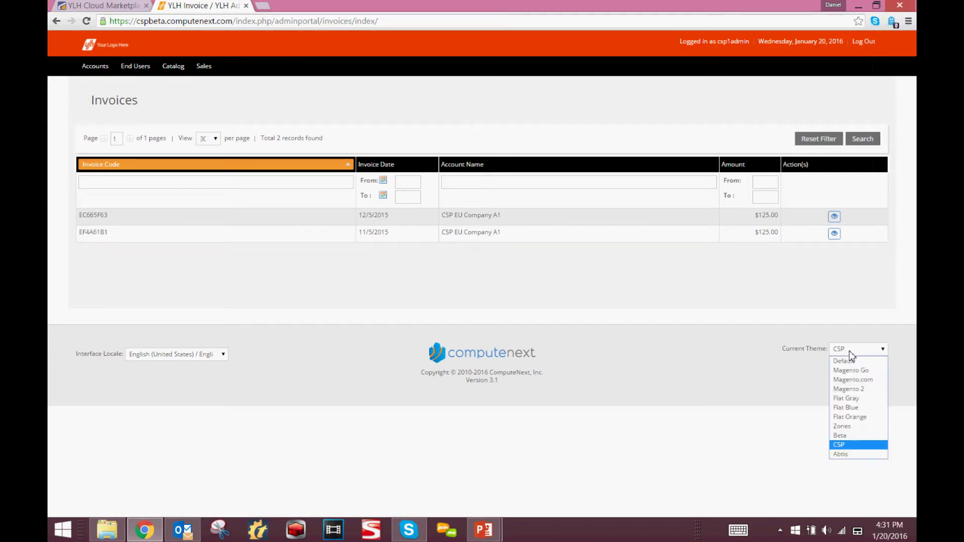
{"action": "left_click", "coordinate": [853, 398]}
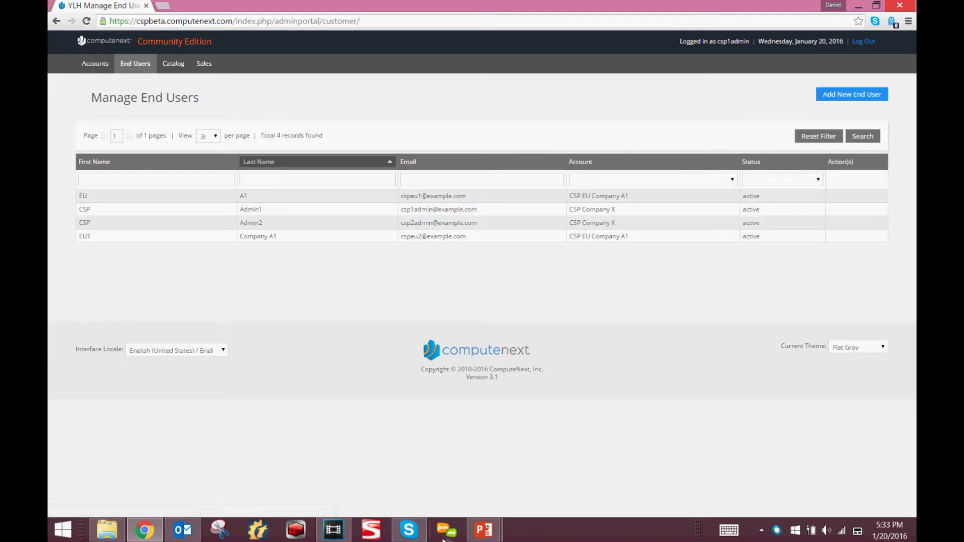
{"action": "key", "text": "alt+Tab"}
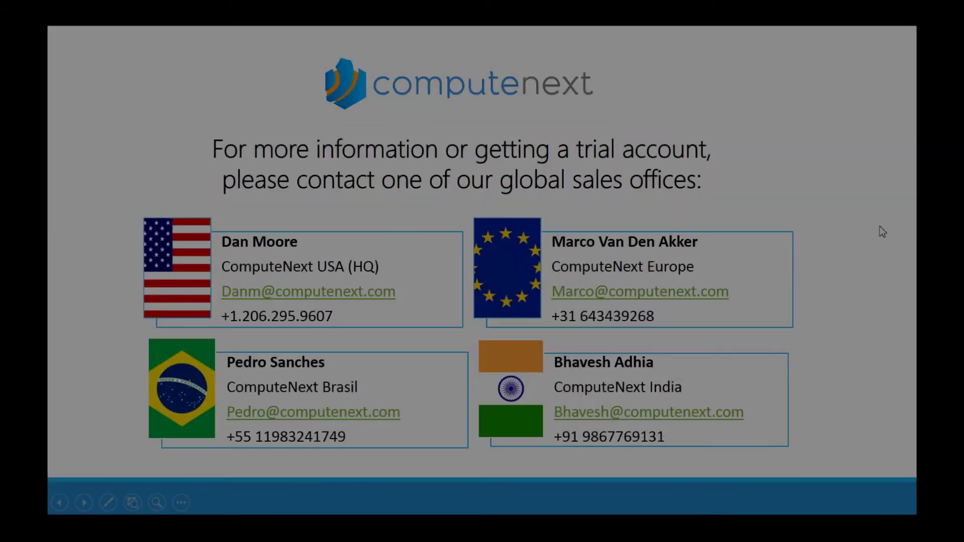